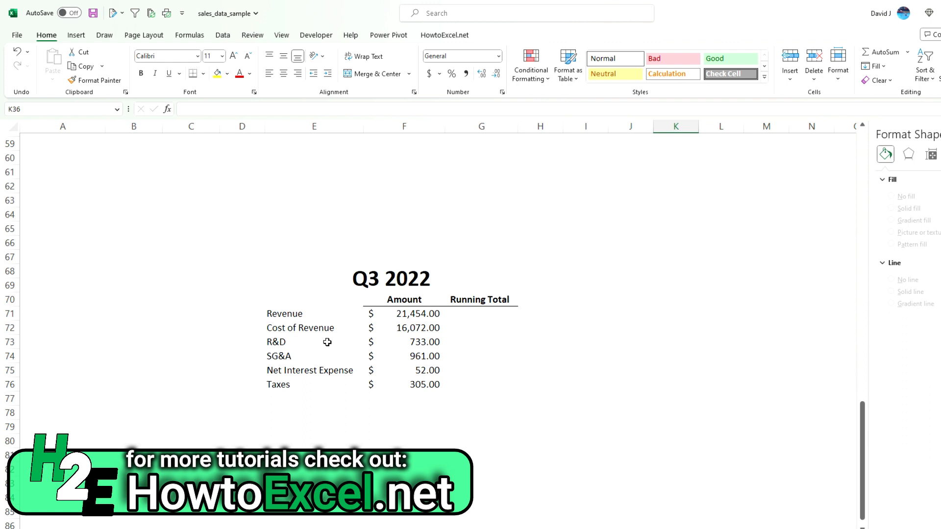
{"action": "left_click", "coordinate": [311, 331]}
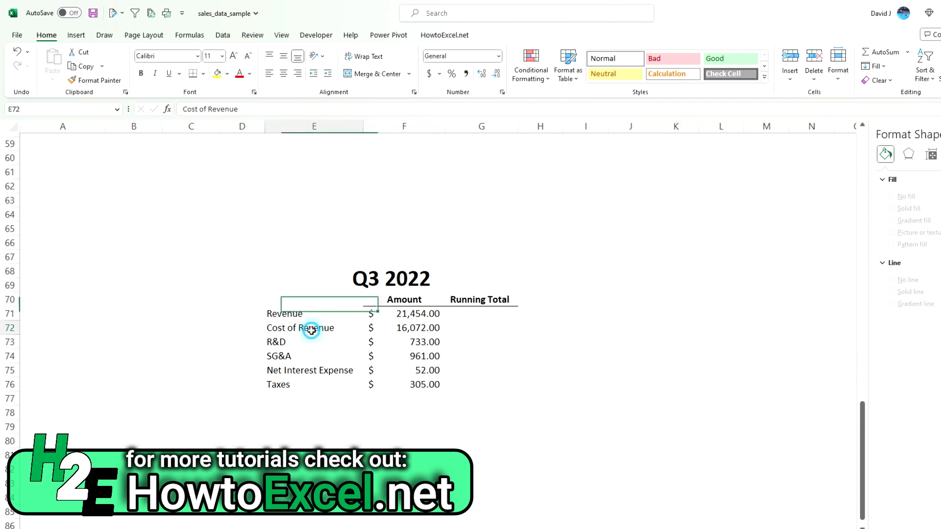
{"action": "left_click", "coordinate": [296, 343]}
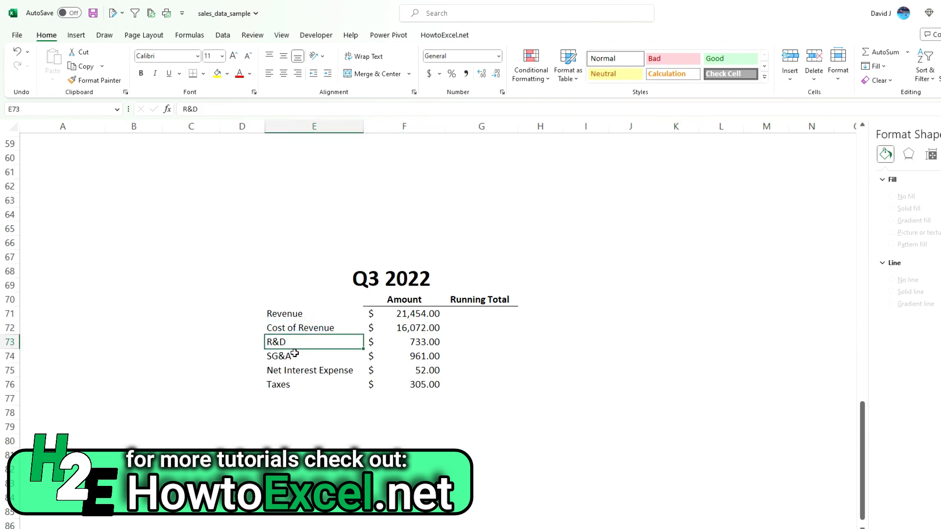
{"action": "left_click", "coordinate": [297, 359]}
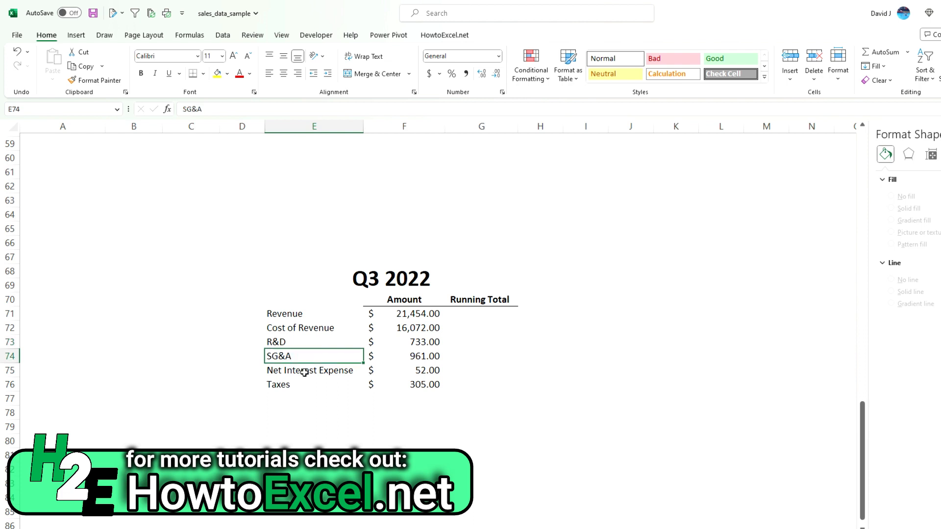
{"action": "left_click", "coordinate": [316, 373]}
{"action": "left_click", "coordinate": [315, 384]}
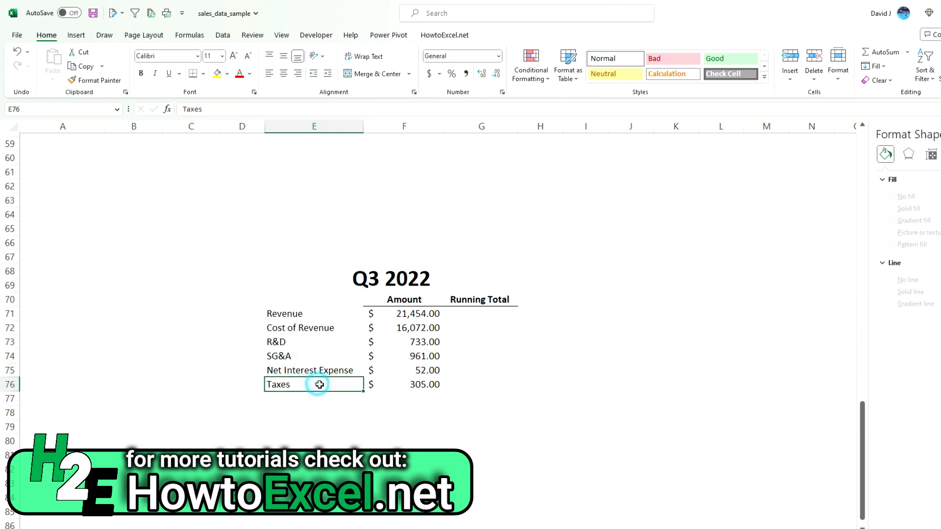
Start the Running Total column in G71 with a formula referencing the Revenue amount, =F71.
{"action": "left_click", "coordinate": [463, 328]}
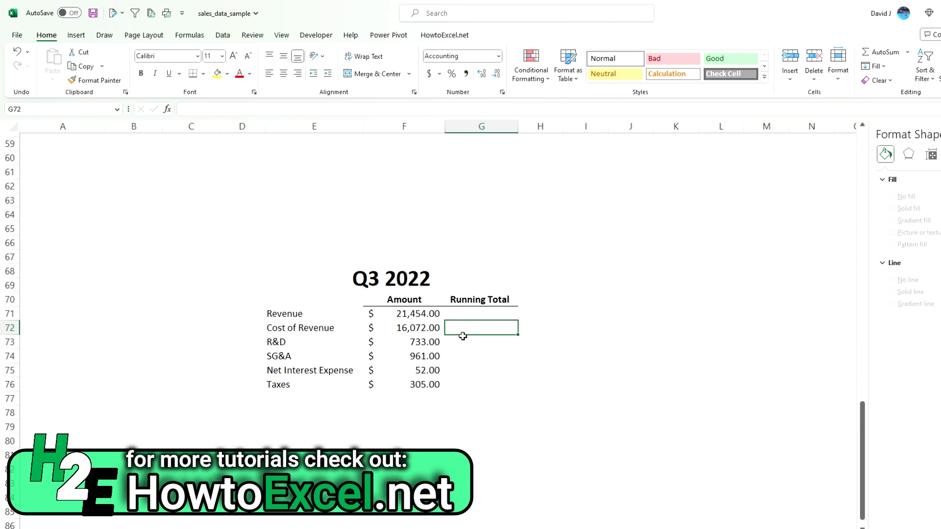
{"action": "key", "text": "Up"}
{"action": "type", "text": "="}
{"action": "key", "text": "Left"}
{"action": "key", "text": "Return"}
Enter =G71-F72 as the Cost of Revenue running total and fill the formula through the Taxes row.
{"action": "type", "text": "="}
{"action": "key", "text": "Up"}
{"action": "type", "text": "-"}
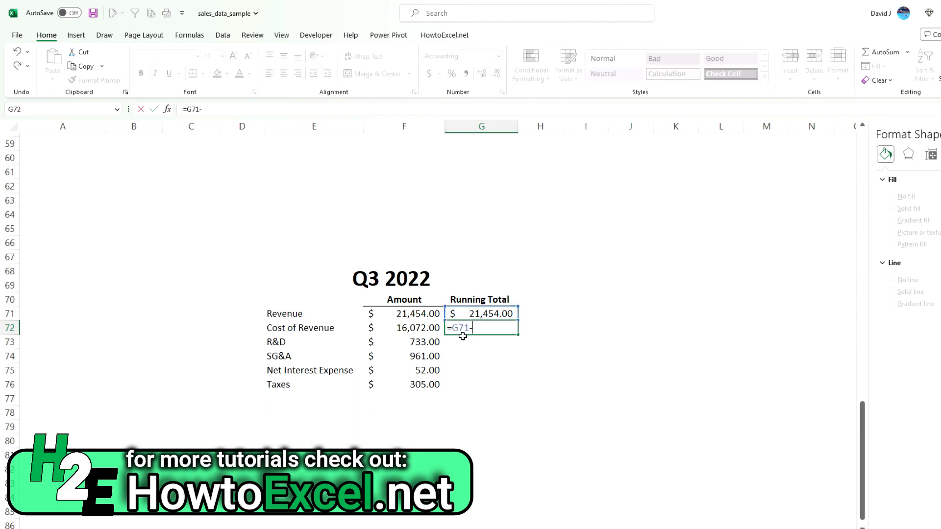
{"action": "key", "text": "Left"}
{"action": "key", "text": "Return"}
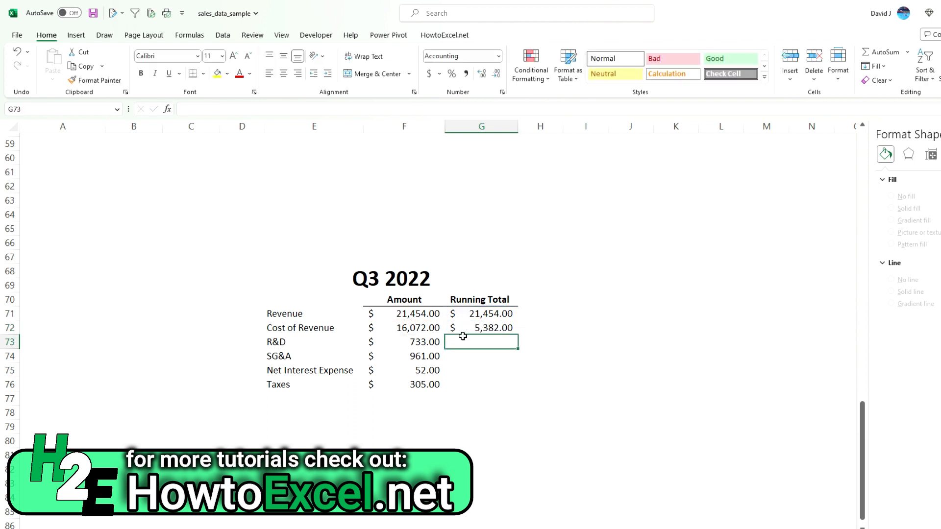
{"action": "left_click", "coordinate": [481, 325]}
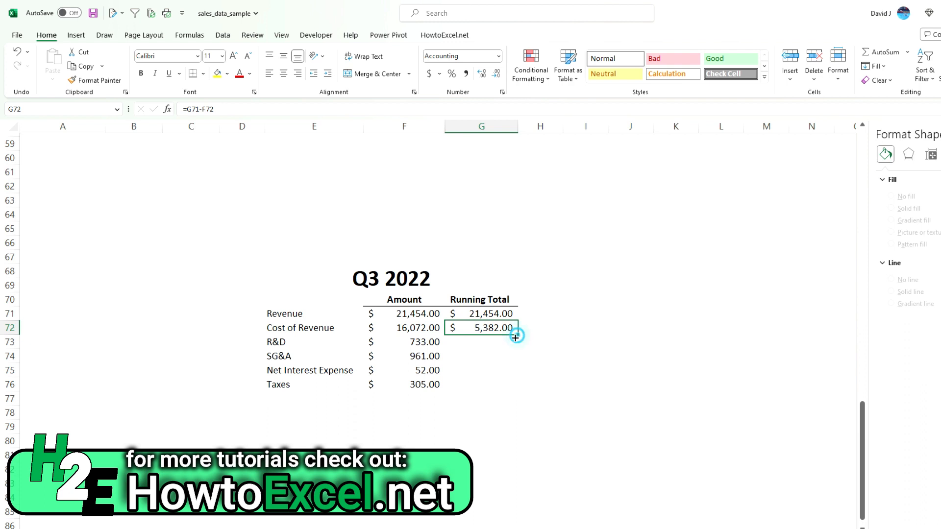
{"action": "left_click_drag", "start_coordinate": [518, 334], "coordinate": [506, 395]}
{"action": "left_click", "coordinate": [485, 386]}
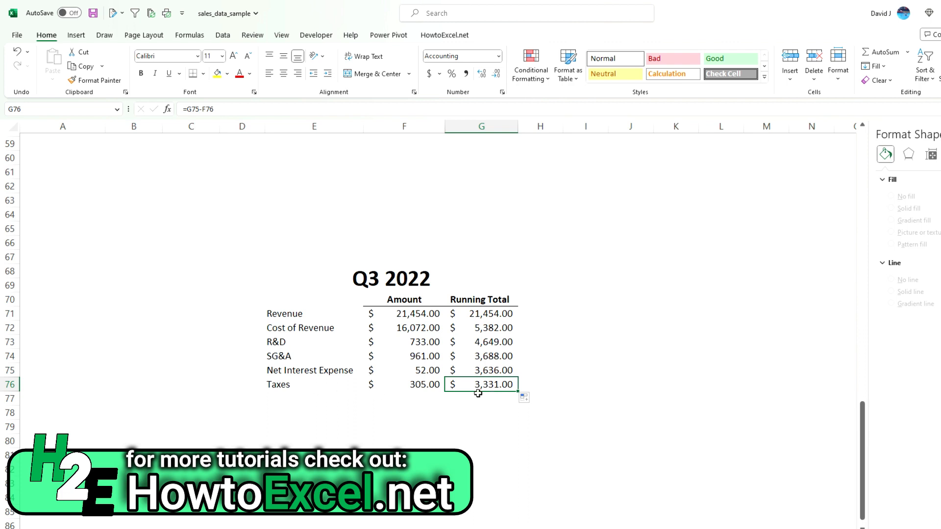
Move the orange profit funnel chart clear of its Q3 2022 summary table, placing it beside the percentages.
{"action": "scroll", "coordinate": [443, 315], "scroll_direction": "up", "scroll_amount": 8}
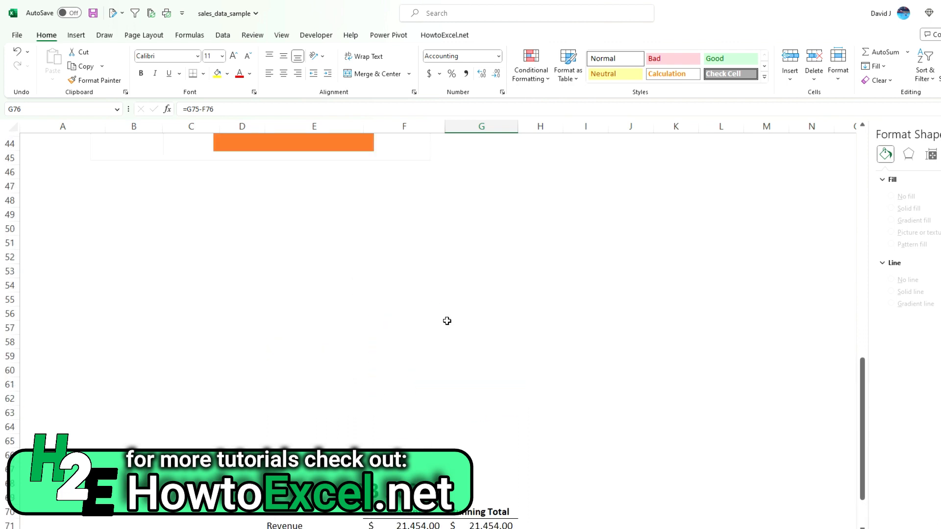
{"action": "left_click_drag", "start_coordinate": [370, 142], "coordinate": [788, 204]}
{"action": "left_click_drag", "start_coordinate": [573, 200], "coordinate": [676, 201]}
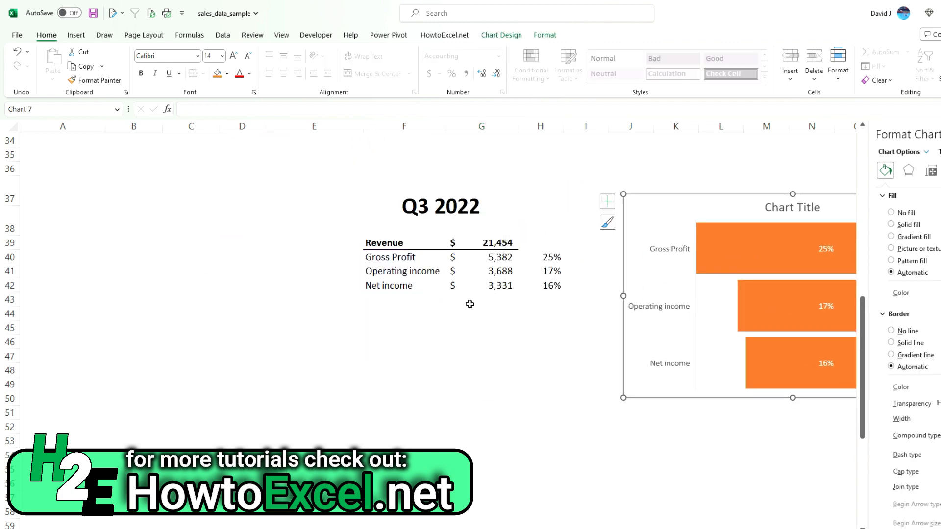
{"action": "scroll", "coordinate": [425, 357], "scroll_direction": "down", "scroll_amount": 8}
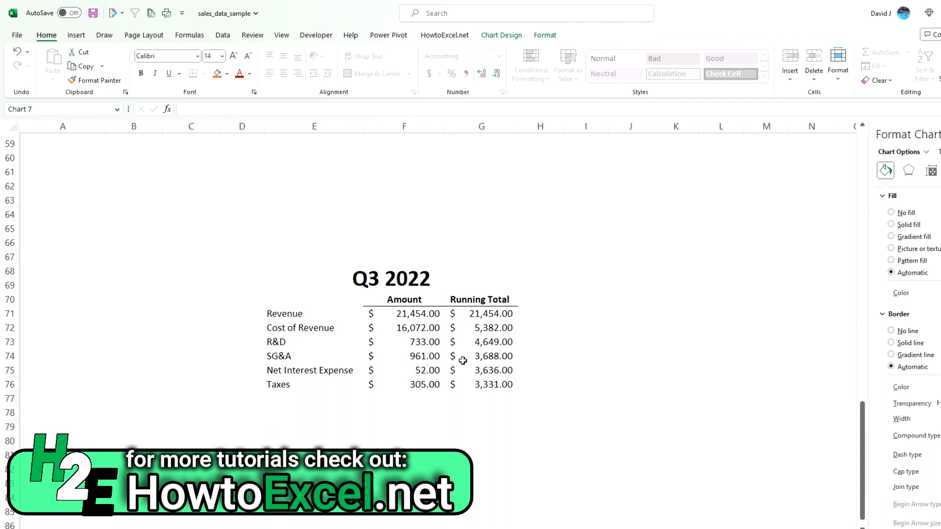
Add the header "% of Revenue" in H70 and give it the Running Total header's formatting.
{"action": "left_click", "coordinate": [537, 299]}
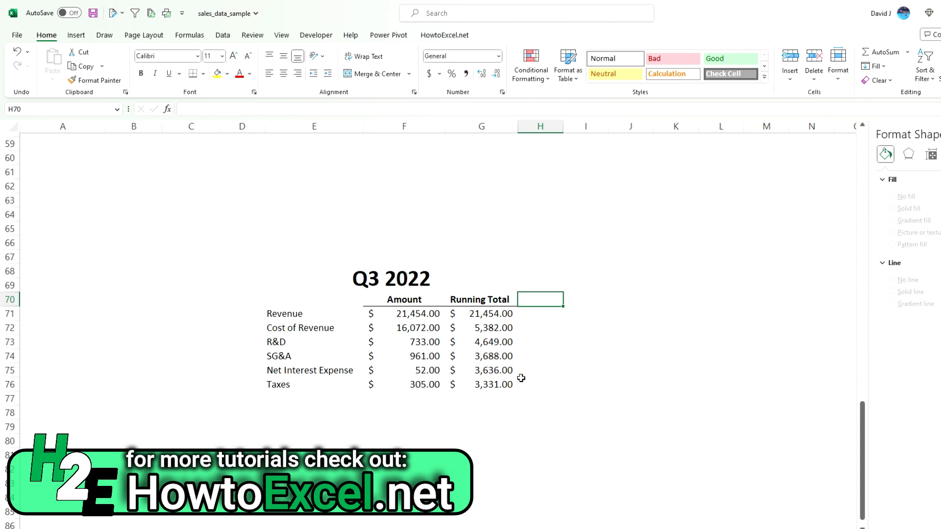
{"action": "type", "text": "% of Revenue"}
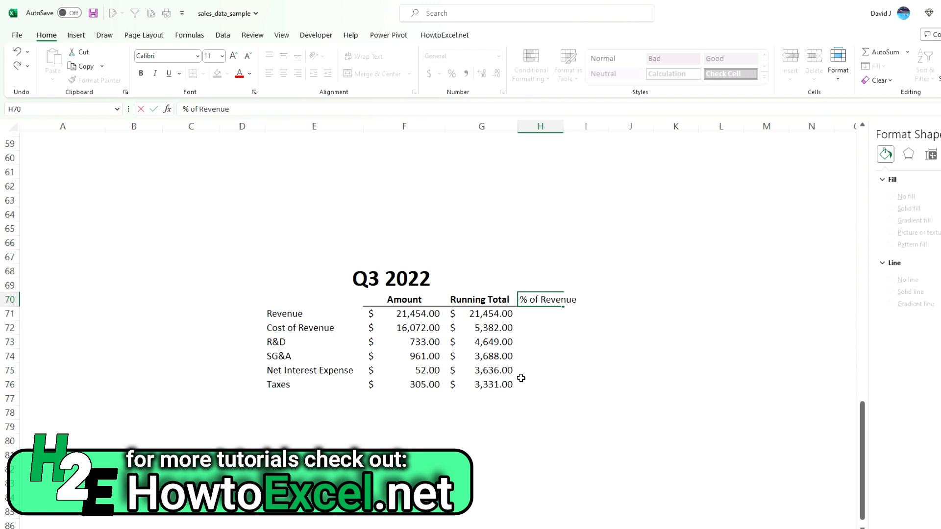
{"action": "key", "text": "Return"}
{"action": "left_click", "coordinate": [490, 299]}
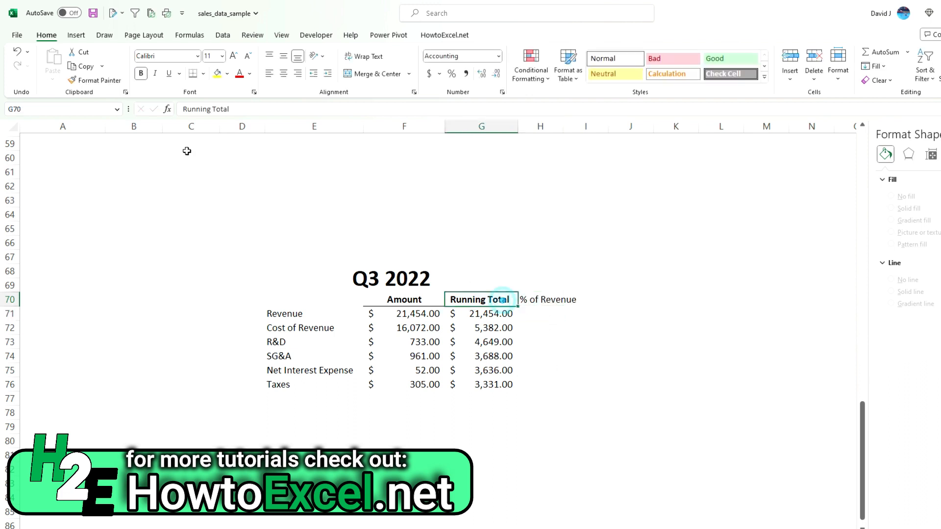
{"action": "left_click", "coordinate": [96, 80]}
{"action": "left_click", "coordinate": [534, 299]}
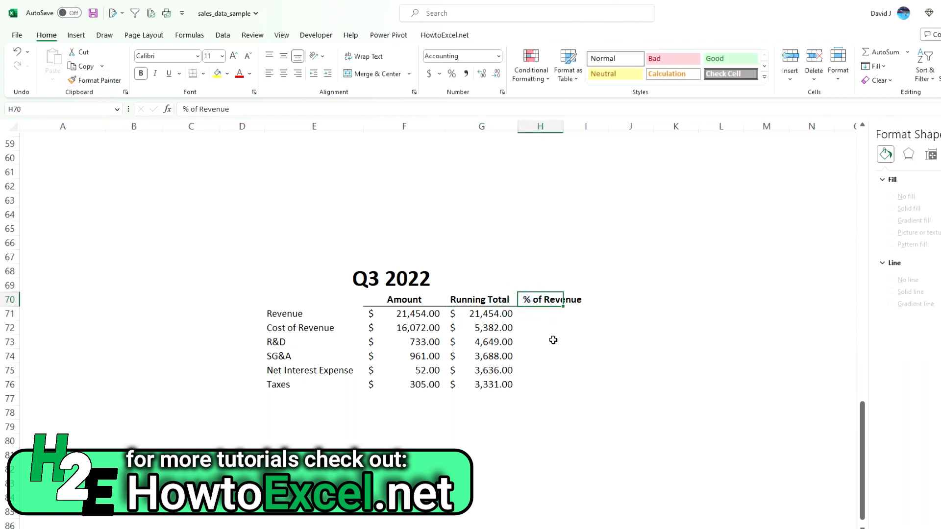
Calculate the Cost of Revenue percentage in H72 with =G72/$G$71 and format it as a percentage.
{"action": "left_click", "coordinate": [534, 329]}
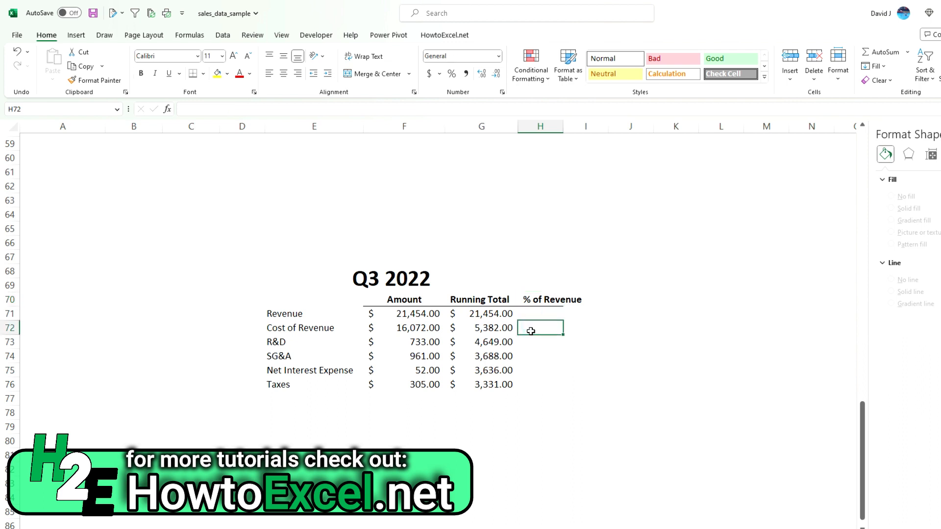
{"action": "type", "text": "="}
{"action": "left_click", "coordinate": [502, 327]}
{"action": "type", "text": "/"}
{"action": "left_click", "coordinate": [503, 314]}
{"action": "key", "text": "F4"}
{"action": "key", "text": "Return"}
{"action": "left_click", "coordinate": [552, 329]}
{"action": "left_click", "coordinate": [451, 75]}
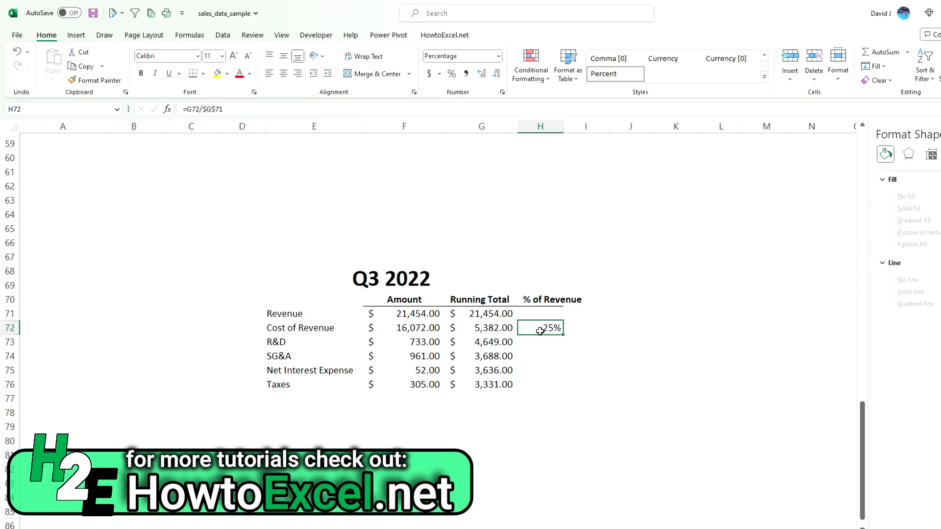
Fill the percentage formula from H72 through the Taxes row and show these percentages with one decimal place.
{"action": "left_click_drag", "start_coordinate": [564, 335], "coordinate": [561, 392]}
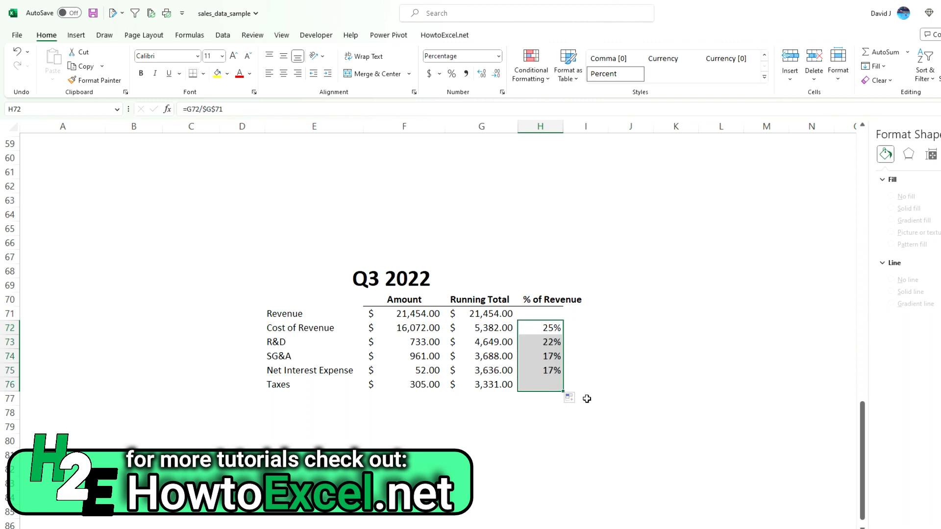
{"action": "left_click", "coordinate": [587, 399]}
{"action": "left_click_drag", "start_coordinate": [552, 327], "coordinate": [553, 386]}
{"action": "left_click", "coordinate": [481, 74]}
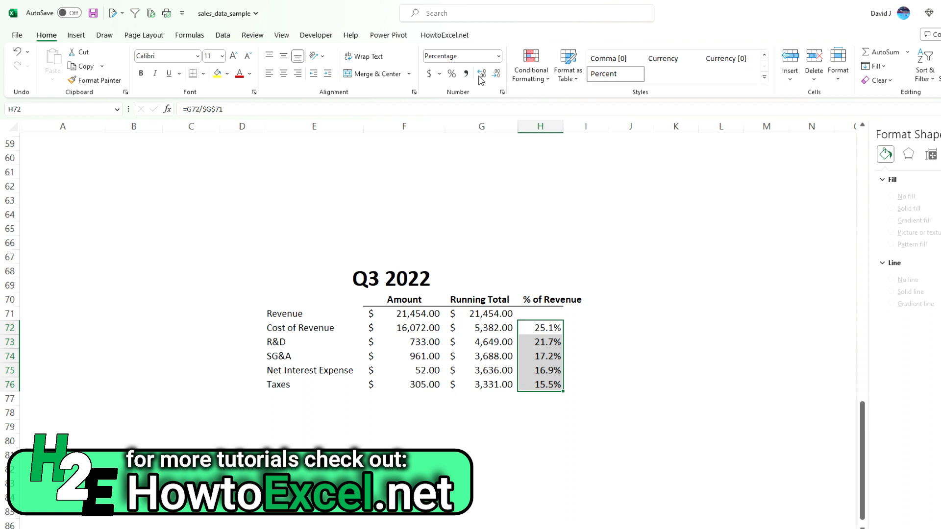
{"action": "left_click", "coordinate": [628, 372]}
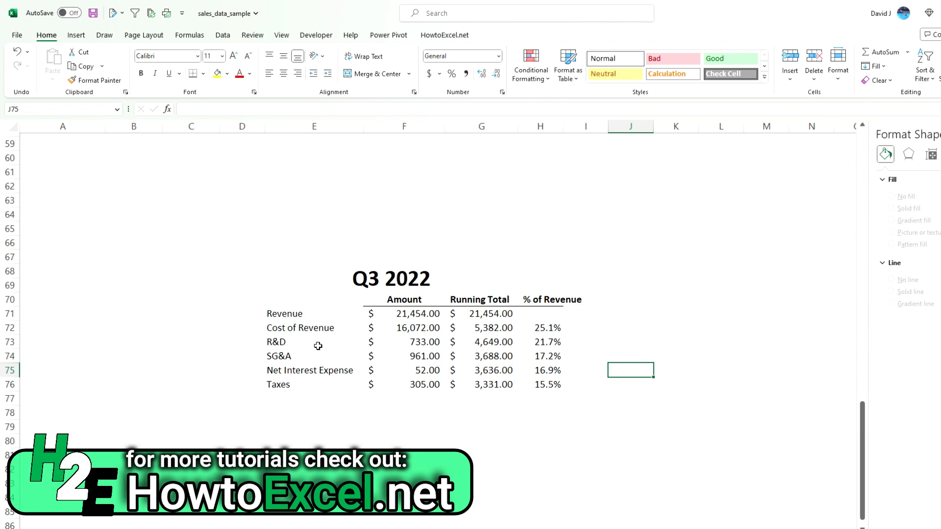
Insert a funnel chart from the Cost of Revenue through Taxes rows, range E72:H76.
{"action": "left_click_drag", "start_coordinate": [300, 327], "coordinate": [552, 384]}
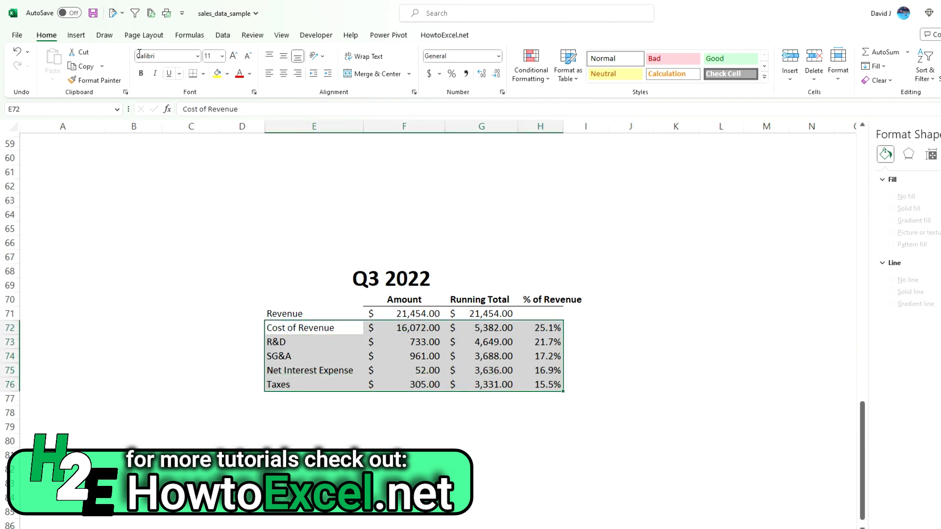
{"action": "left_click", "coordinate": [76, 35]}
{"action": "left_click", "coordinate": [627, 92]}
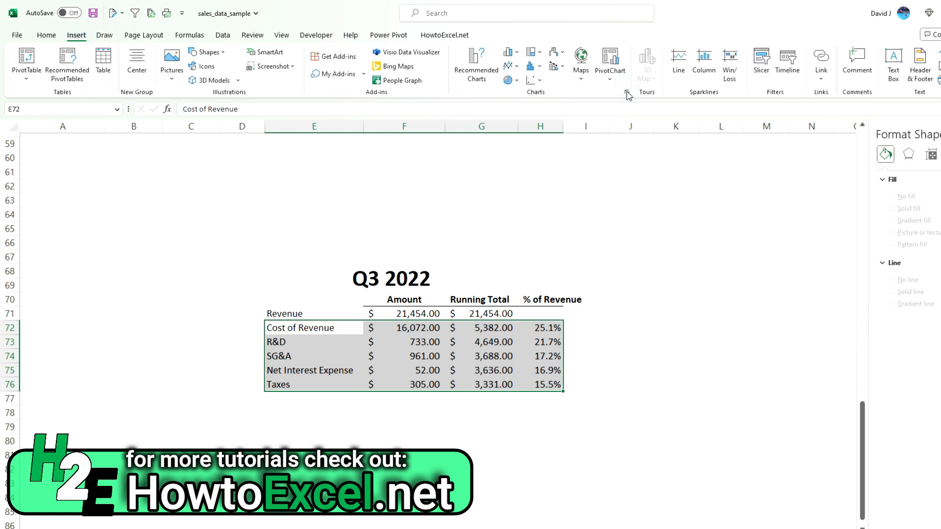
{"action": "scroll", "coordinate": [404, 327], "scroll_direction": "down", "scroll_amount": 3}
{"action": "left_click", "coordinate": [436, 398]}
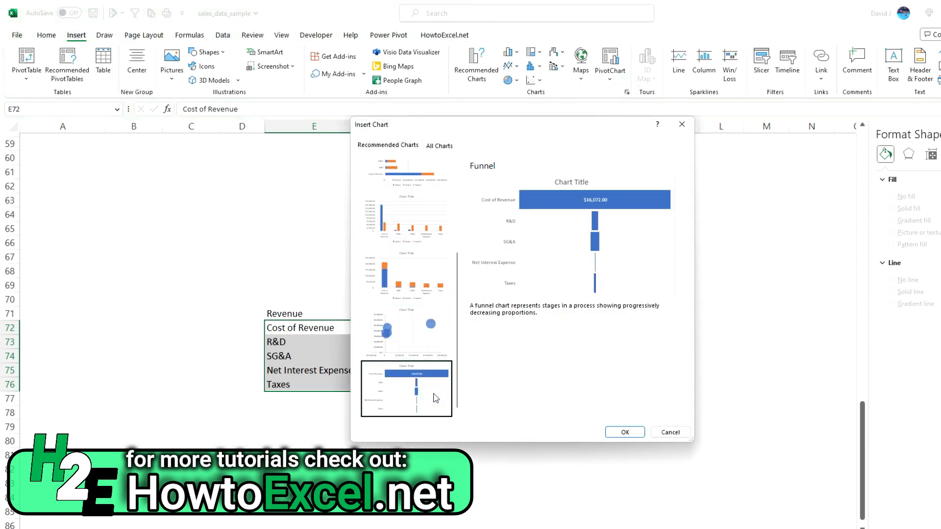
{"action": "left_click", "coordinate": [625, 432]}
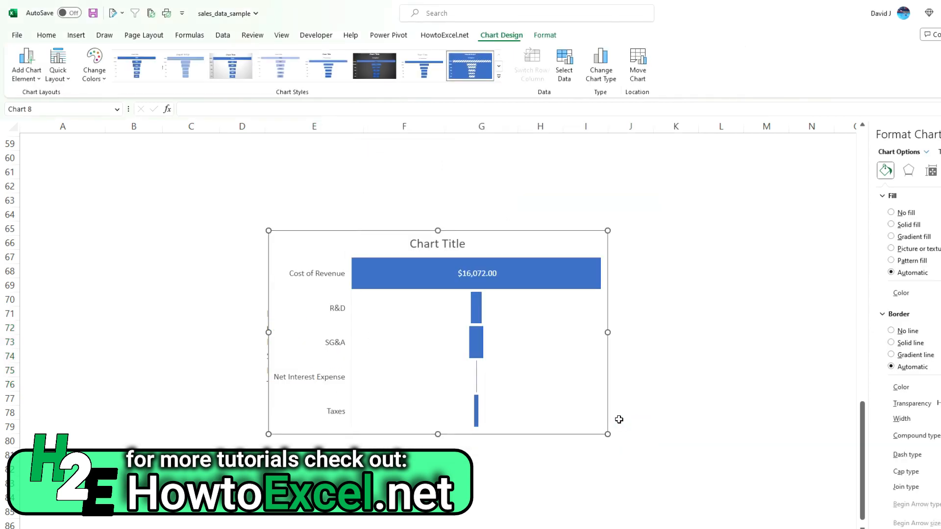
Remove the amount and running total series from the funnel chart's data source, keeping only the % of Revenue values.
{"action": "right_click", "coordinate": [531, 243]}
{"action": "left_click", "coordinate": [594, 392]}
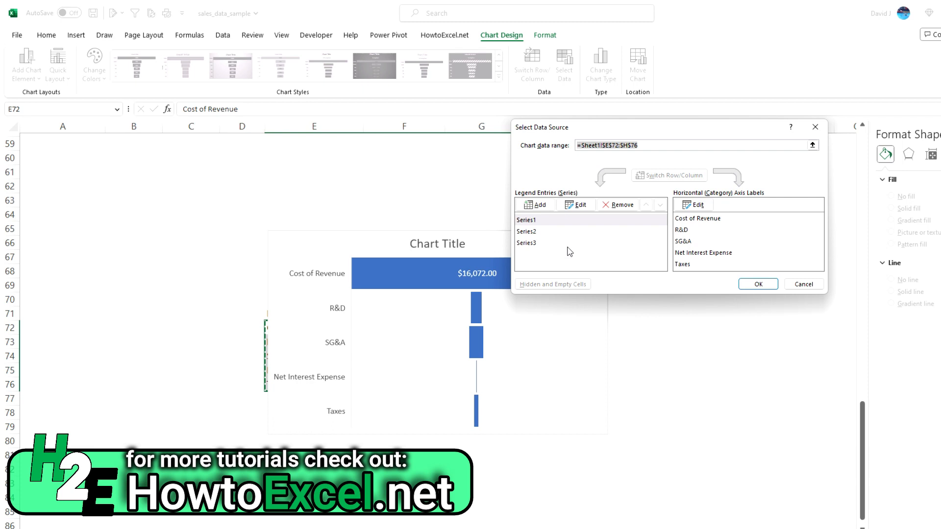
{"action": "left_click", "coordinate": [616, 206]}
{"action": "left_click", "coordinate": [616, 206]}
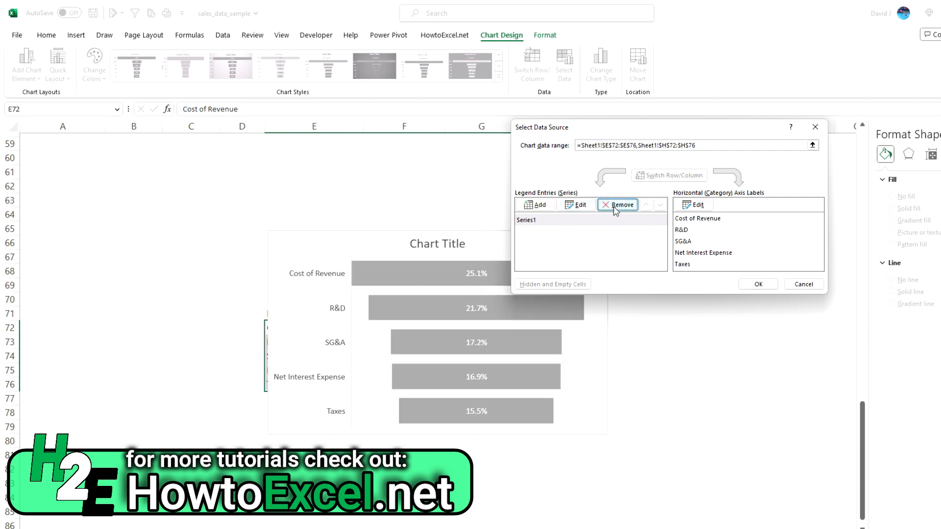
{"action": "left_click", "coordinate": [758, 284]}
Move the new funnel chart beside the Q3 2022 table so it clears the % of Revenue column.
{"action": "left_click_drag", "start_coordinate": [338, 237], "coordinate": [650, 221]}
{"action": "left_click_drag", "start_coordinate": [534, 300], "coordinate": [520, 386]}
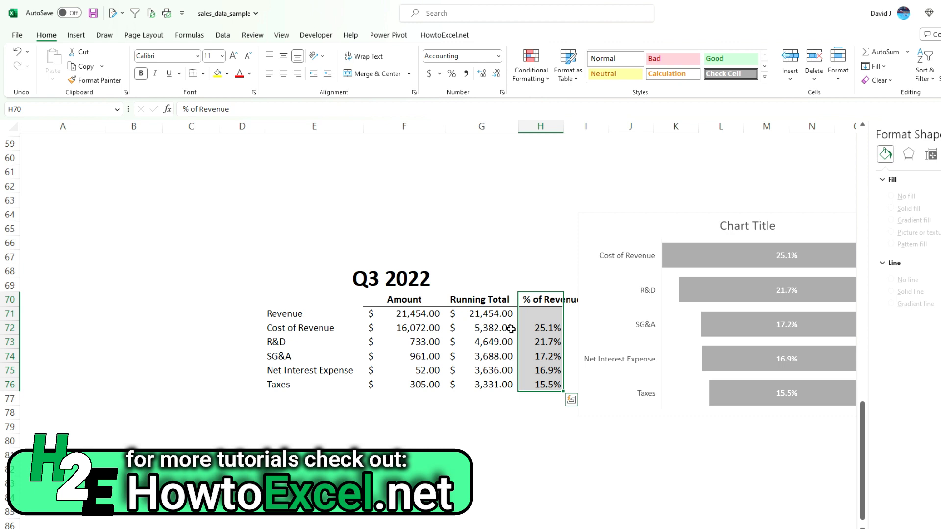
{"action": "left_click", "coordinate": [637, 231]}
{"action": "left_click_drag", "start_coordinate": [636, 231], "coordinate": [649, 233]}
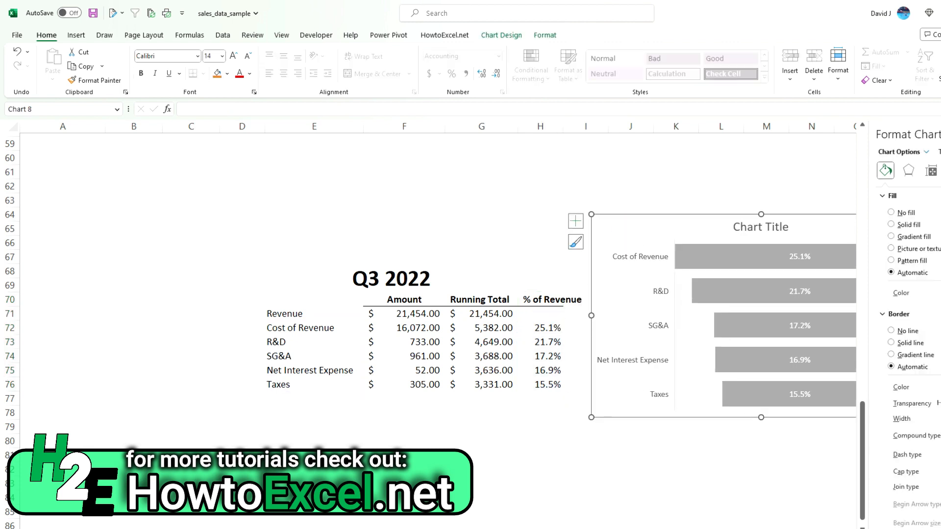
{"action": "scroll", "coordinate": [478, 226], "scroll_direction": "right", "scroll_amount": 3}
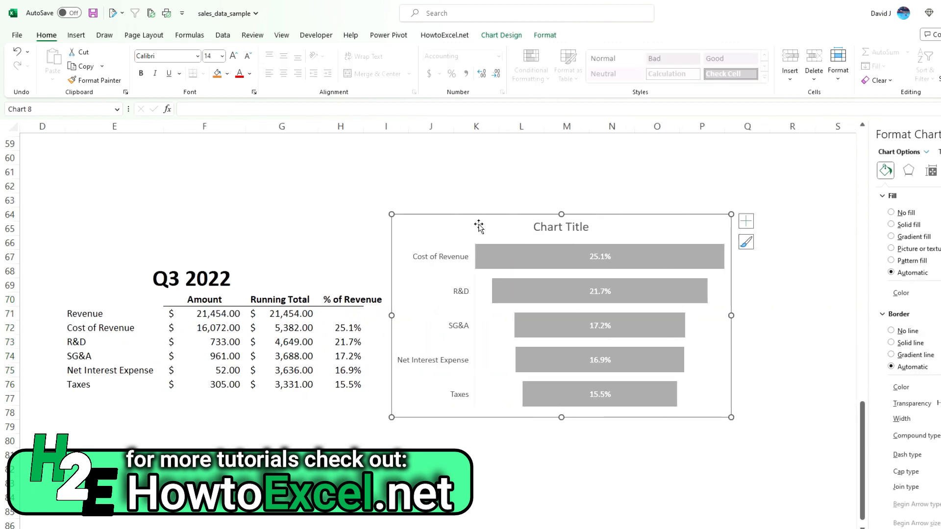
{"action": "left_click_drag", "start_coordinate": [479, 226], "coordinate": [503, 228]}
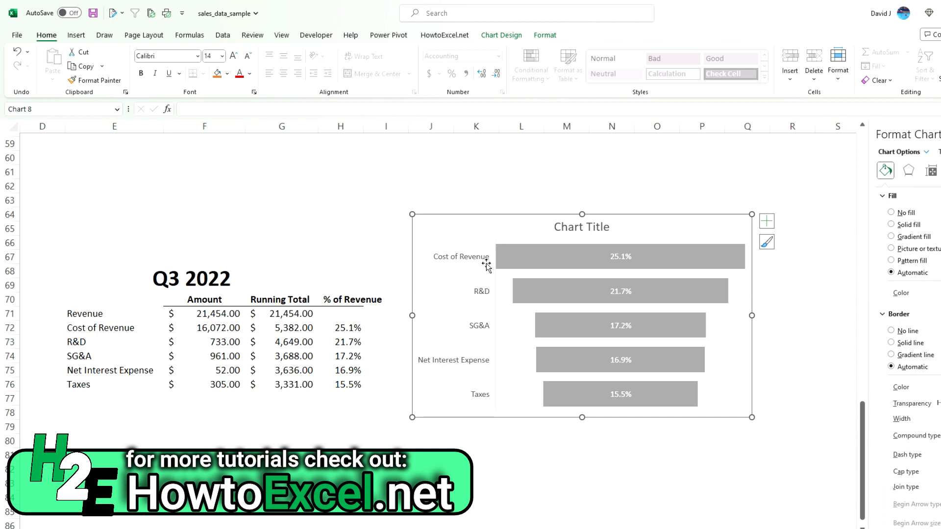
{"action": "mouse_move", "coordinate": [616, 272]}
{"action": "mouse_move", "coordinate": [638, 303]}
{"action": "mouse_move", "coordinate": [646, 330]}
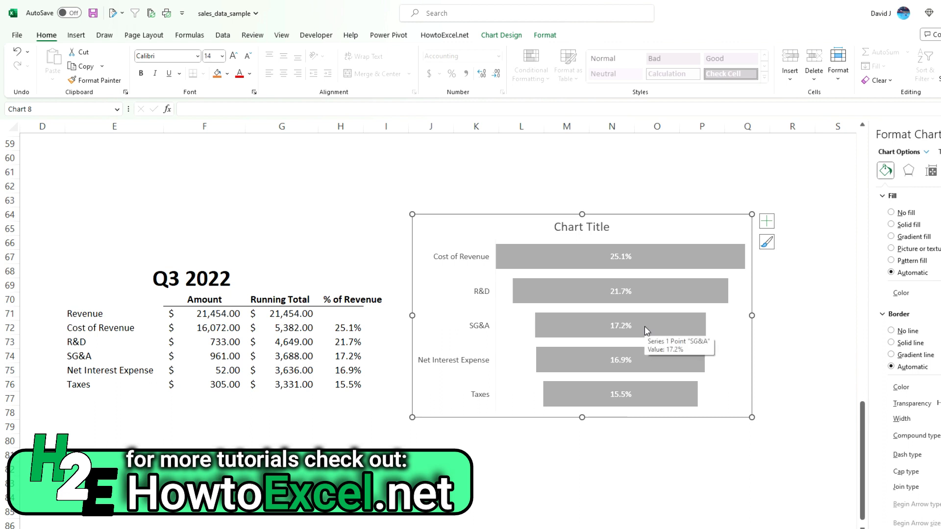
{"action": "mouse_move", "coordinate": [650, 369]}
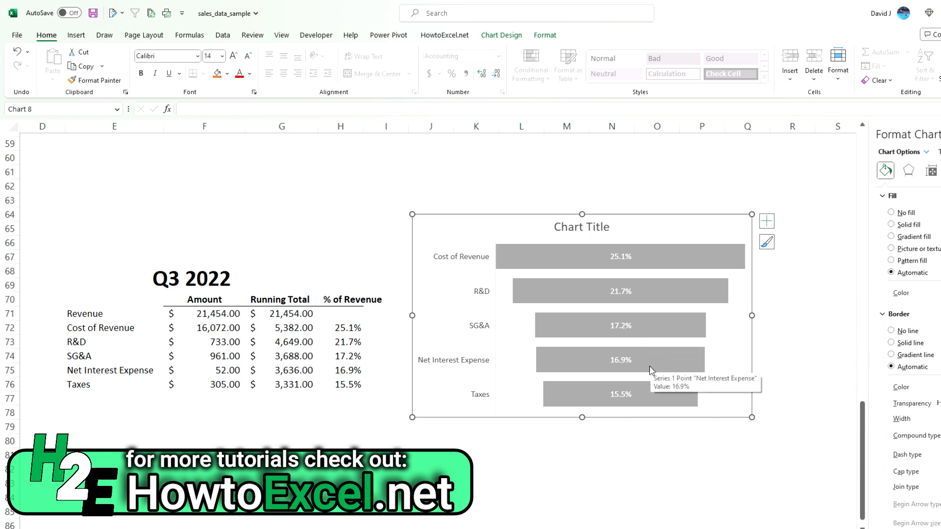